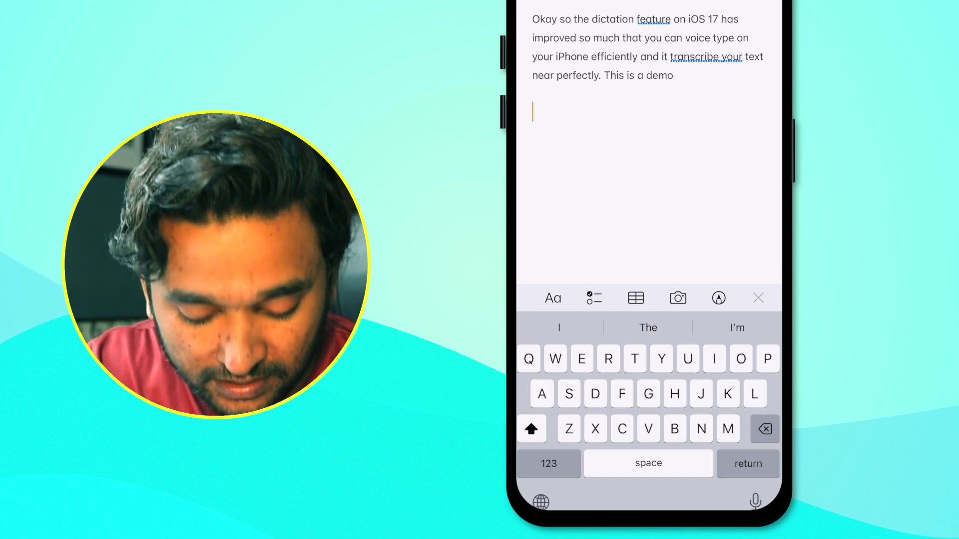
Step: Start dictating the opening paragraph about iOS 17 dictation into the note
click(755, 501)
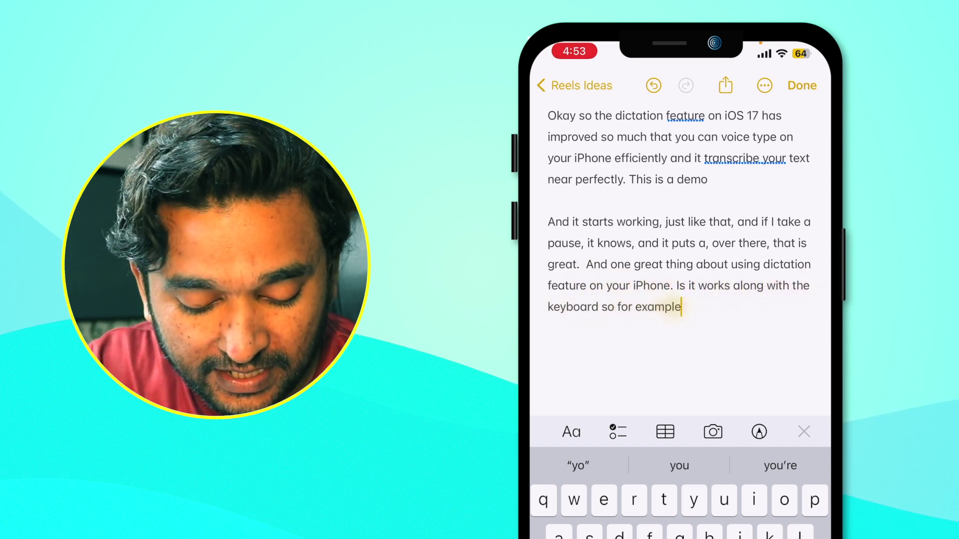
Step: Begin a new paragraph, then select and delete the word 'keyboard' in the last line
key(Return)
key(Return)
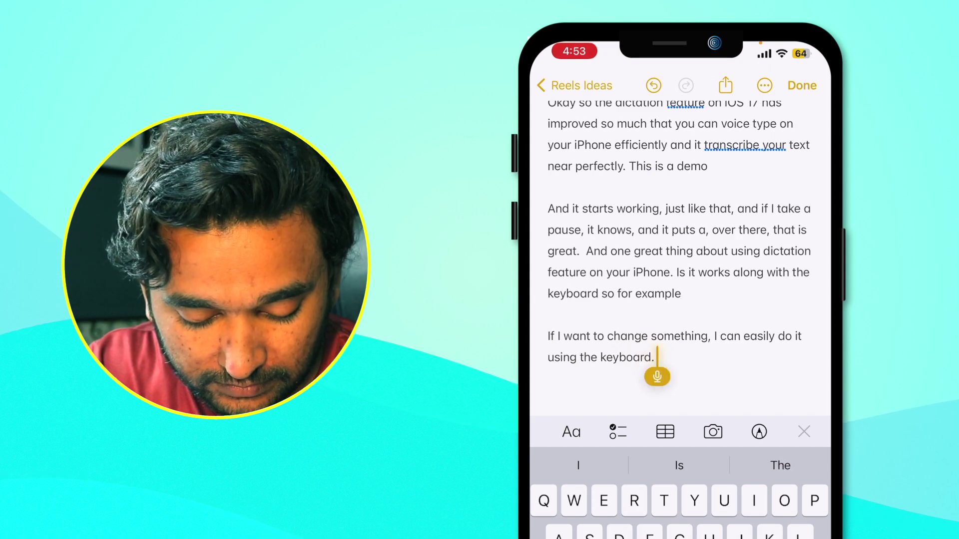
double_click(626, 357)
key(BackSpace)
text(ke)
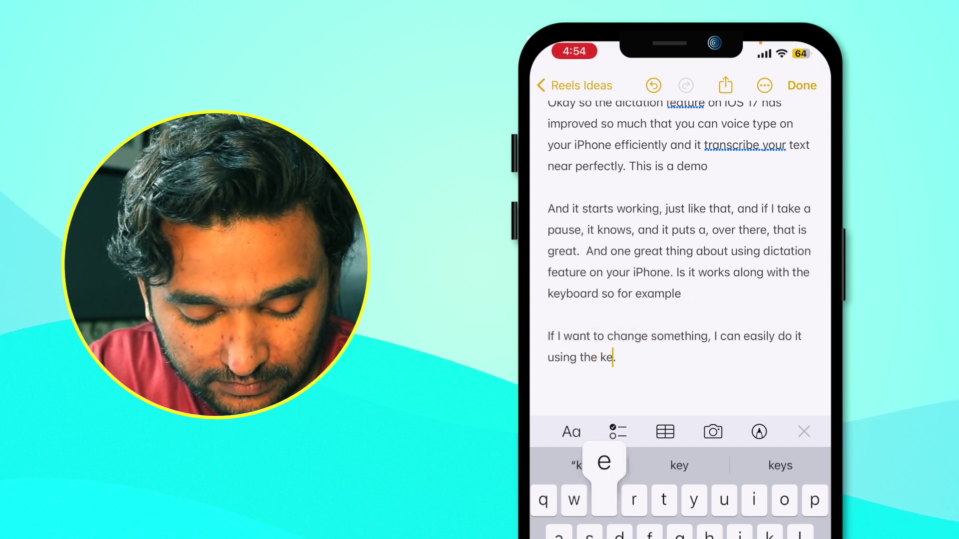
text(yboard.)
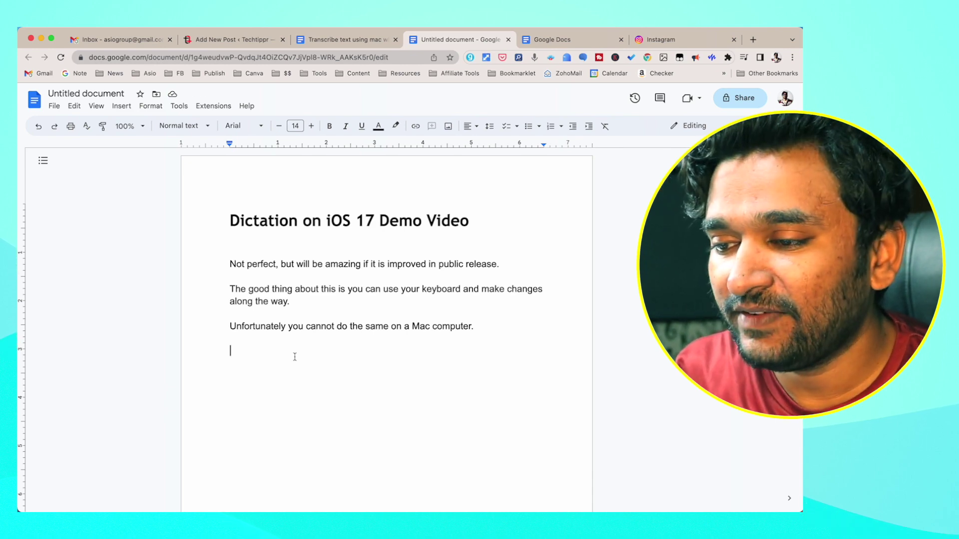
Step: Dictate a paragraph into the WordPress new post body with macOS dictation and start a new line
click(218, 41)
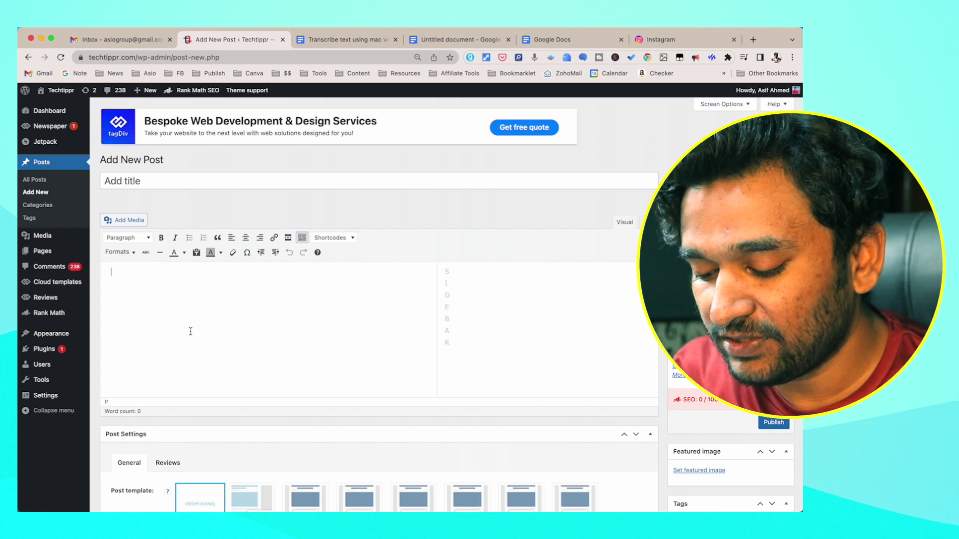
key(fn)
key(fn)
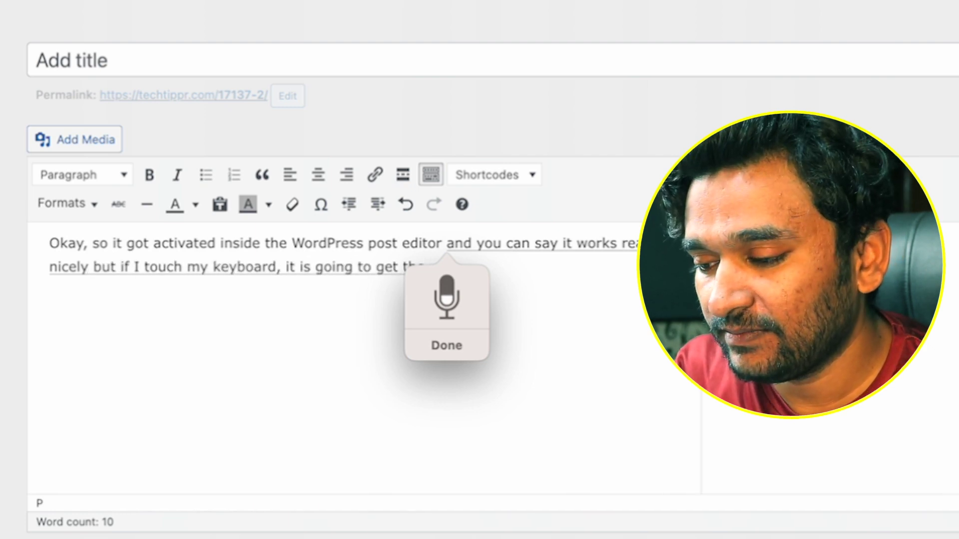
key(Escape)
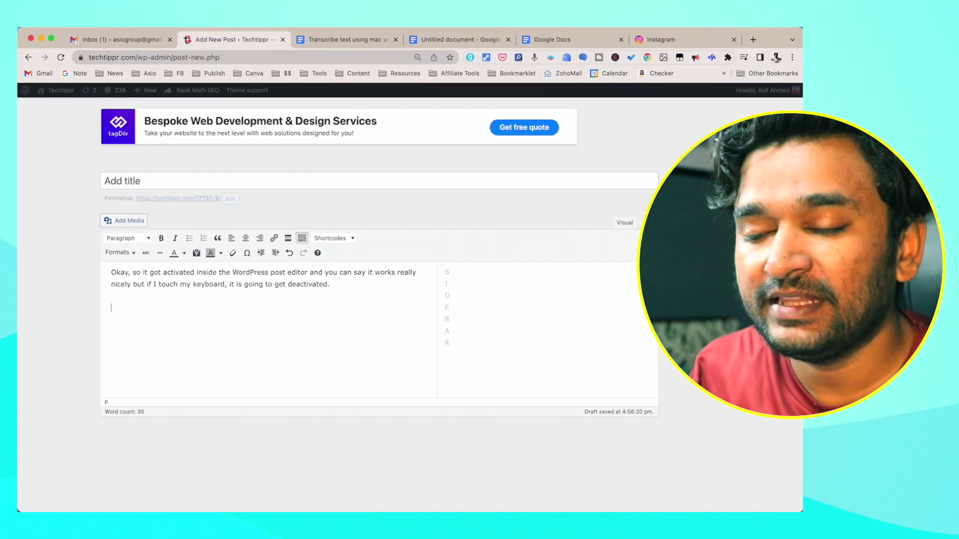
key(Return)
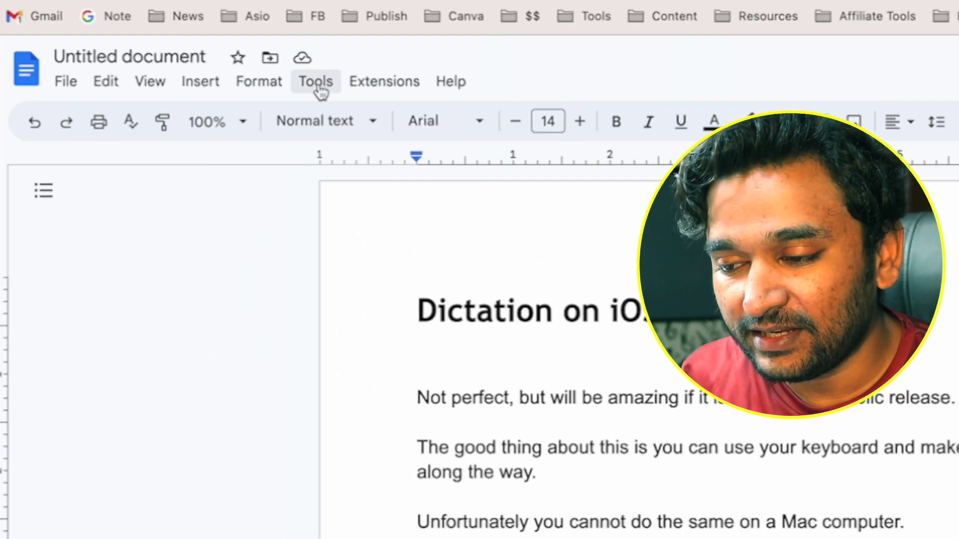
Step: Turn on Google Docs voice typing, confirm the language, and allow microphone access to dictate
click(317, 87)
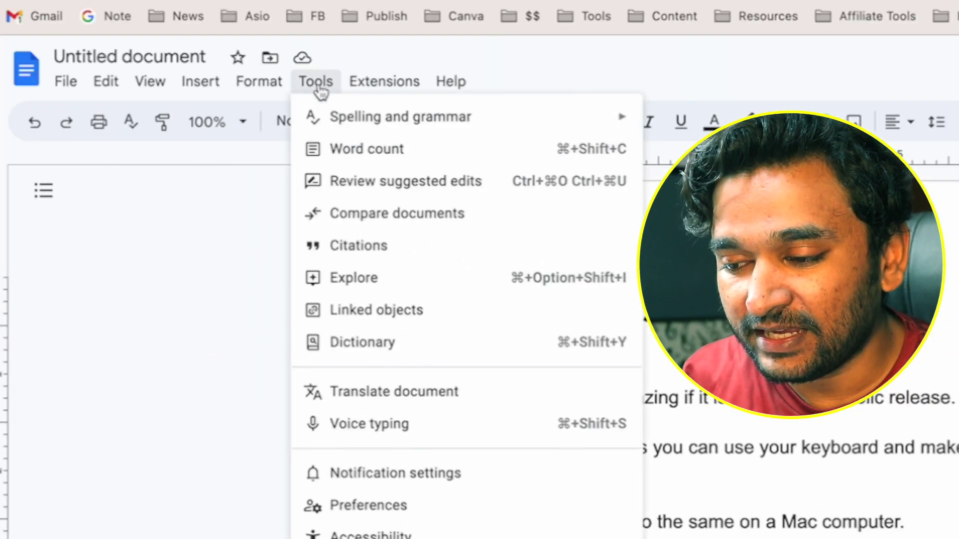
click(396, 424)
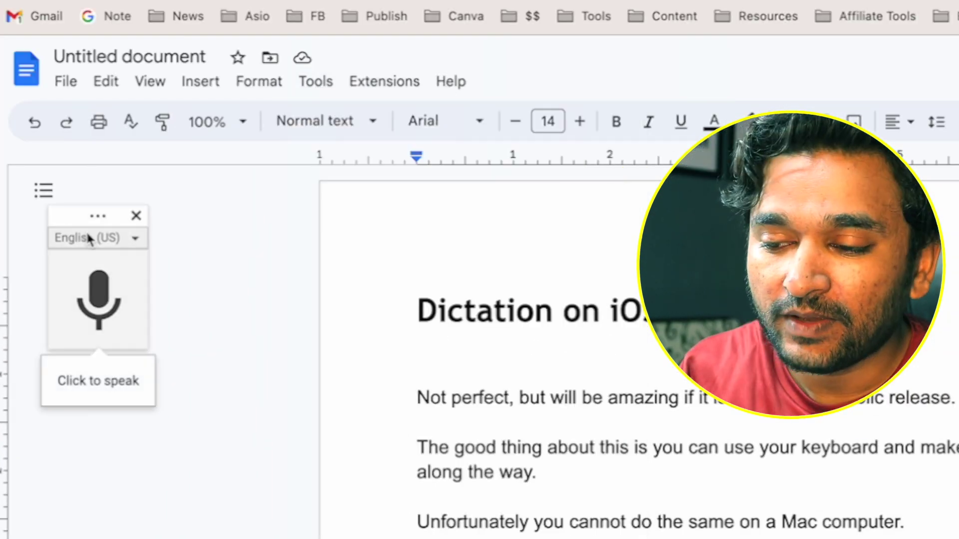
click(94, 239)
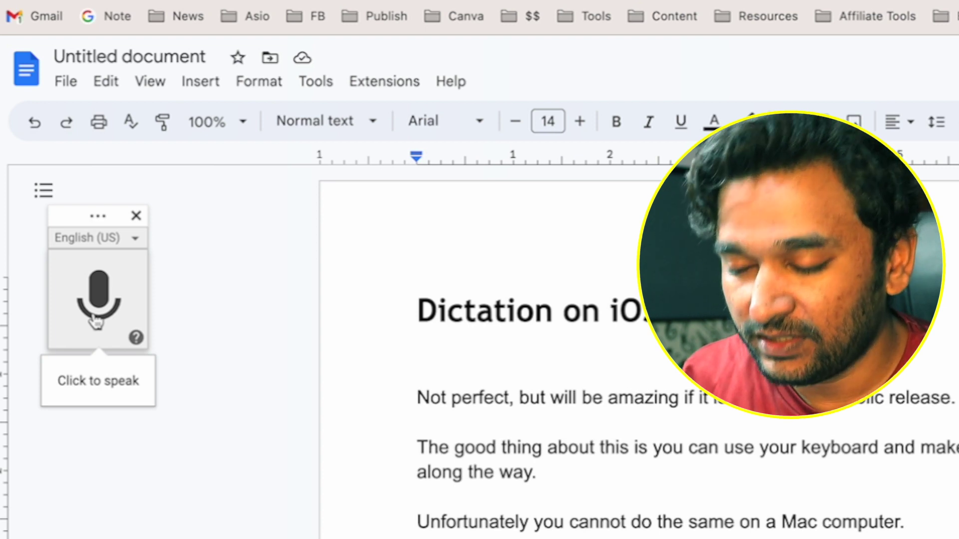
click(96, 320)
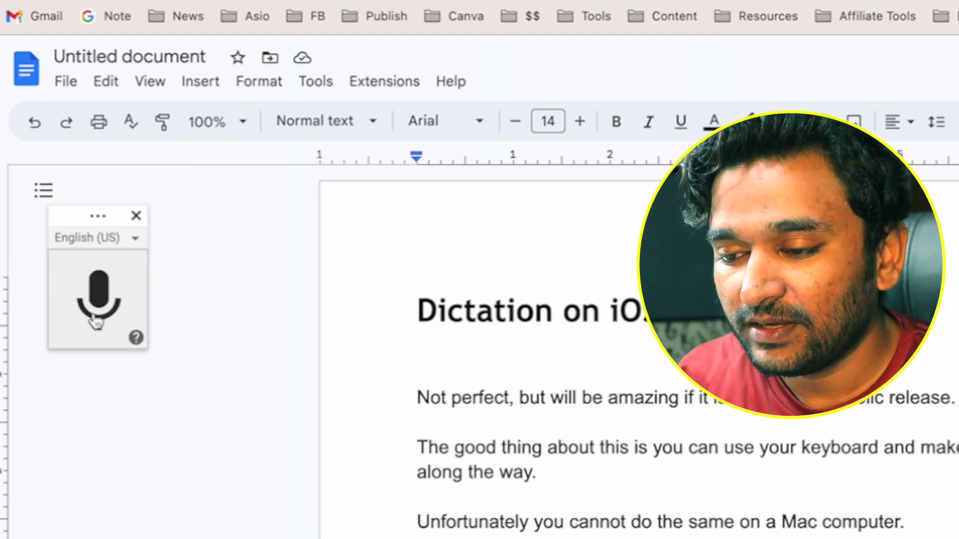
click(367, 95)
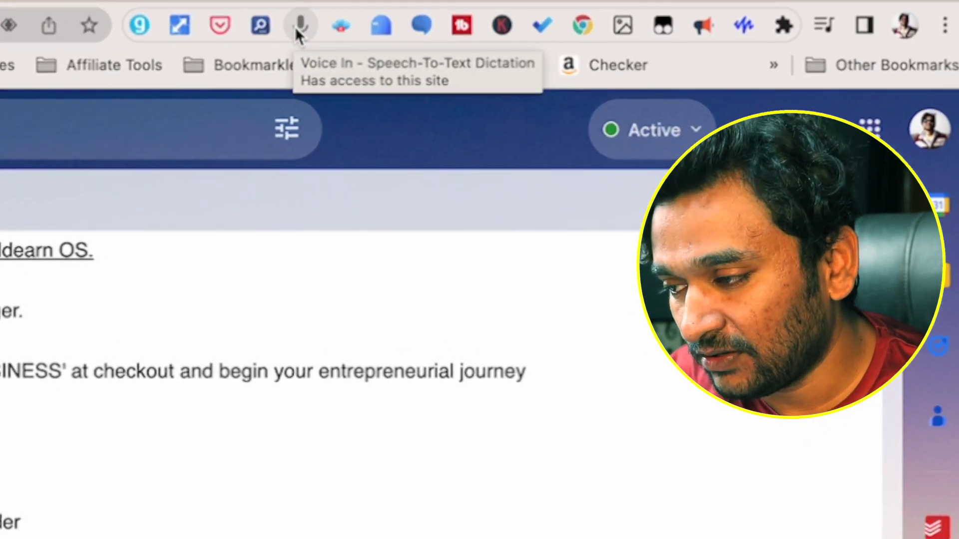
Step: Activate Voice In dictation and bring up the extension's options page
click(300, 34)
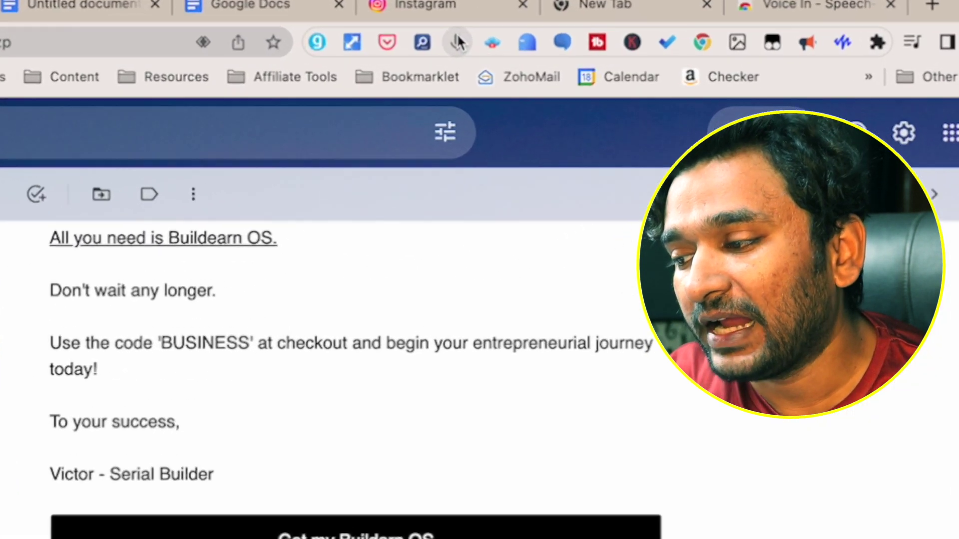
right_click(436, 37)
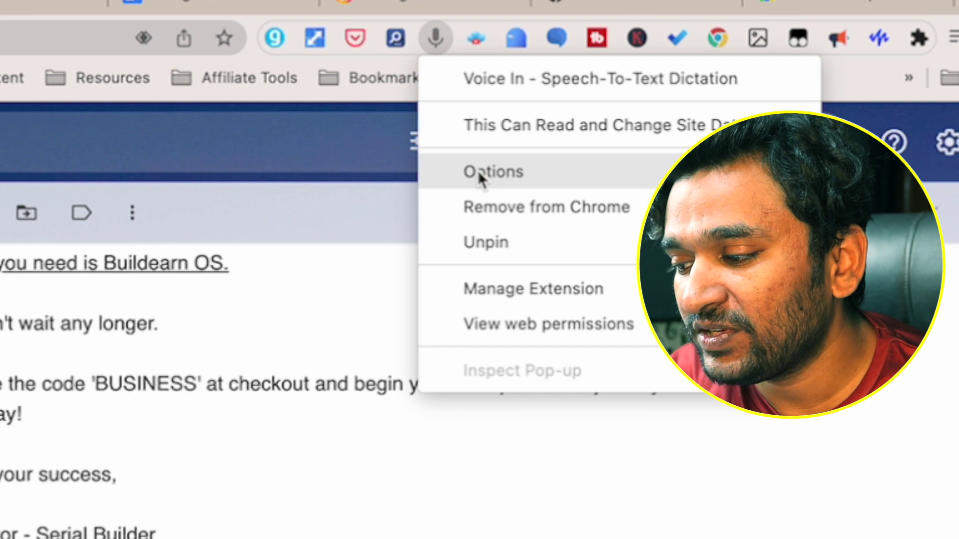
click(478, 171)
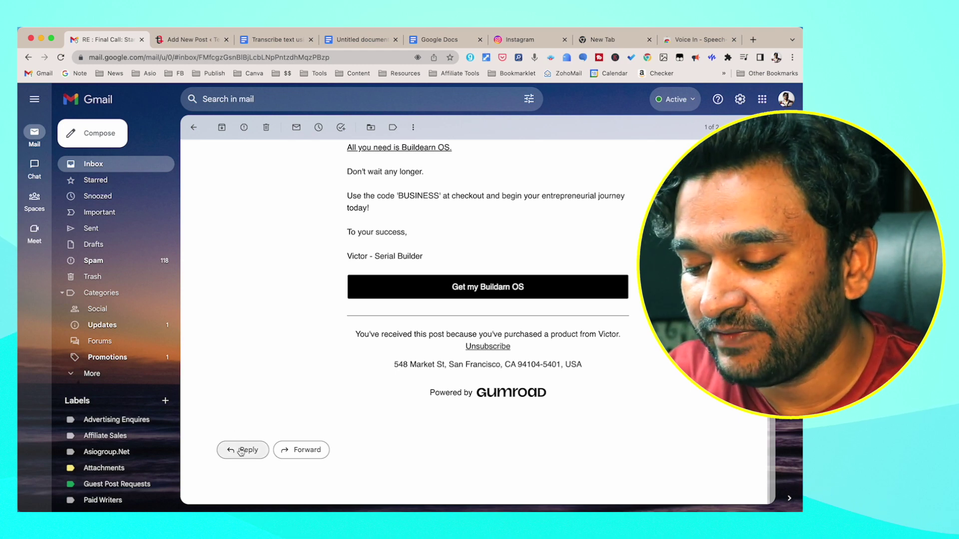
Step: Start a reply to the email and dictate sentences with Voice In on separate lines
click(241, 450)
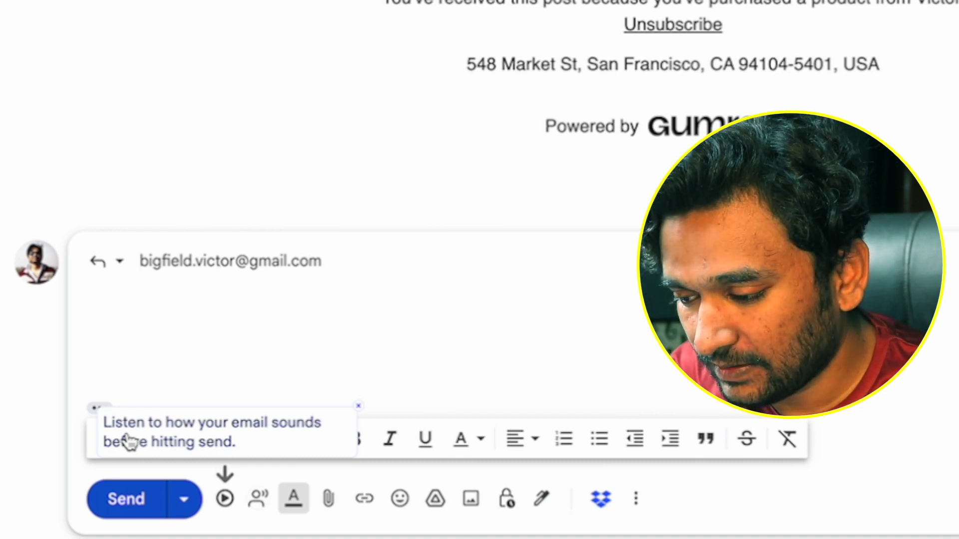
text(And speak into the microphone which will convert my voice in text.)
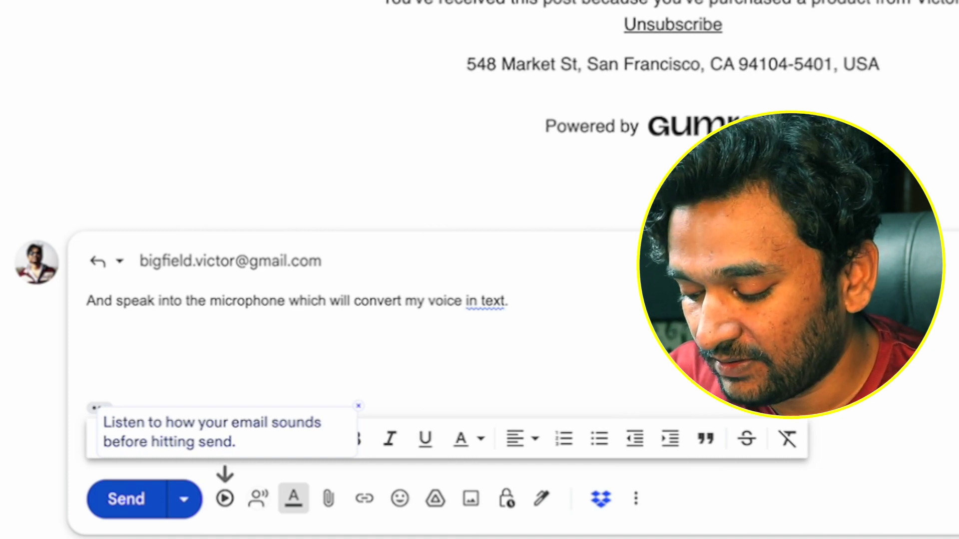
text(So that I can reply to any email faster than ever.)
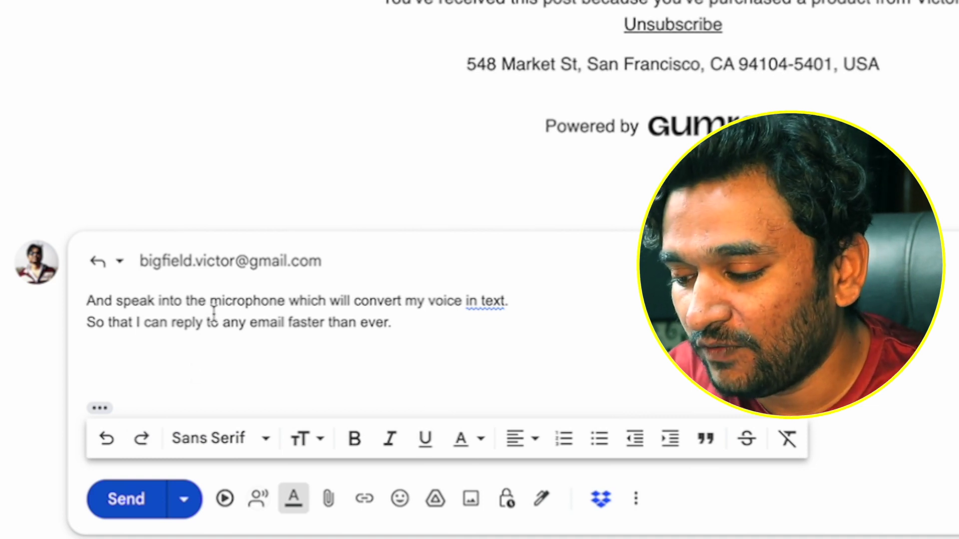
key(Return)
text(Obviously I'm not going to)
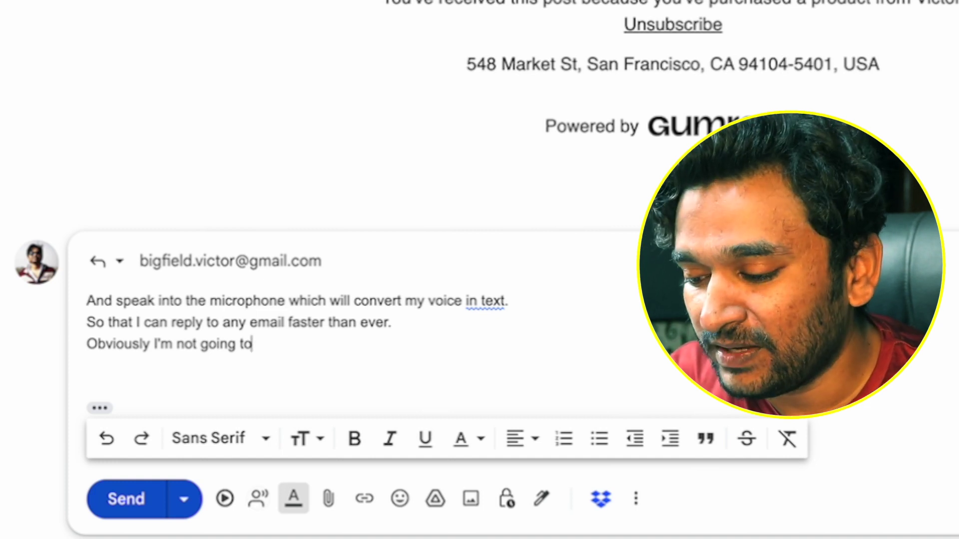
text( send this email this is just for demo purposes but this shows yo)
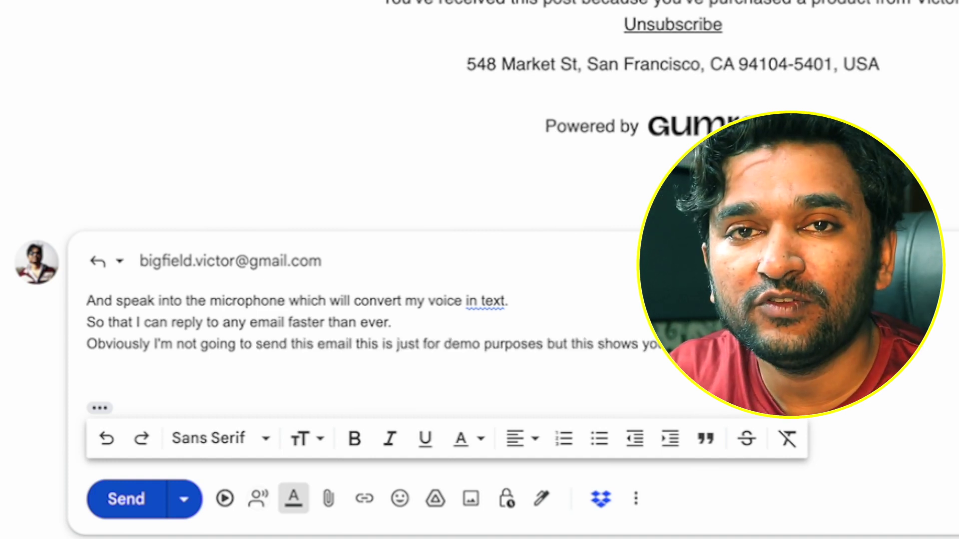